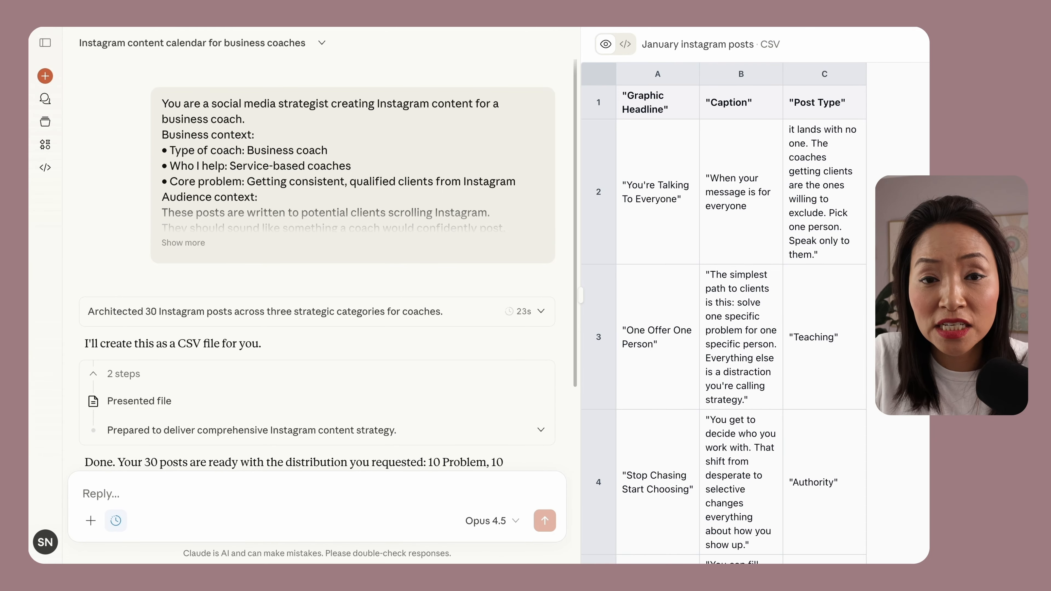
Review the rows of the generated January instagram posts CSV
{"action": "scroll", "coordinate": [723, 314], "scroll_direction": "down", "scroll_amount": 15}
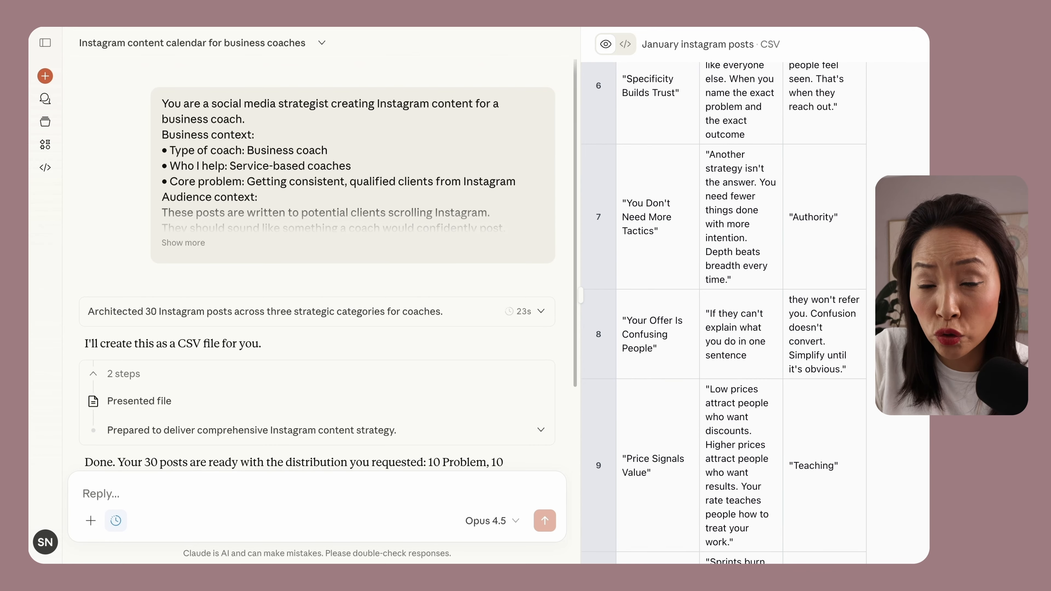
{"action": "scroll", "coordinate": [723, 313], "scroll_direction": "down", "scroll_amount": 15}
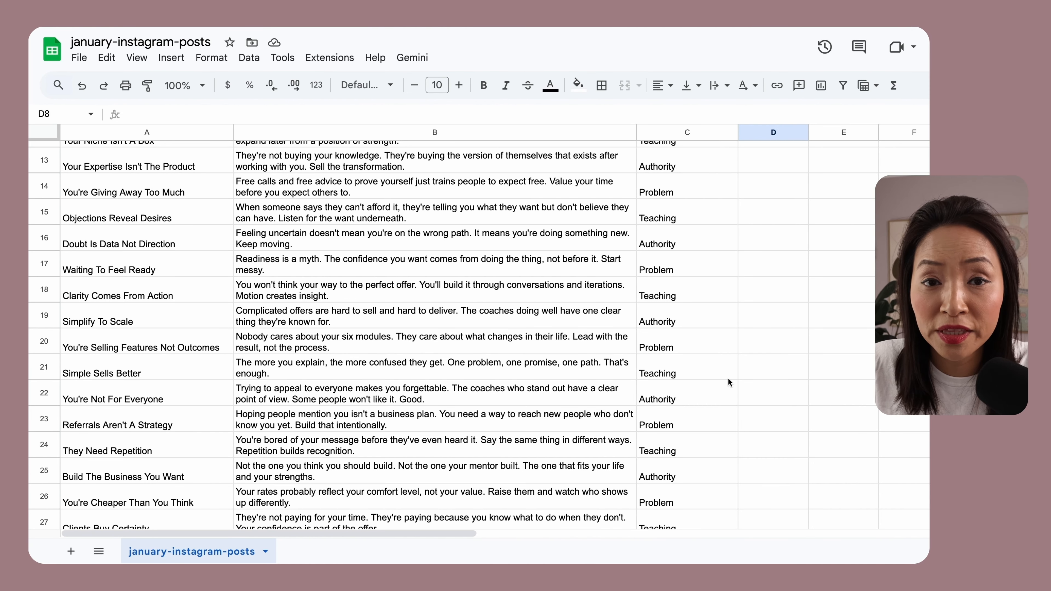
Clear the Caption and Post Type columns in the january-instagram-posts sheet and check the list of graphic headlines
{"action": "scroll", "coordinate": [727, 378], "scroll_direction": "up", "scroll_amount": 10}
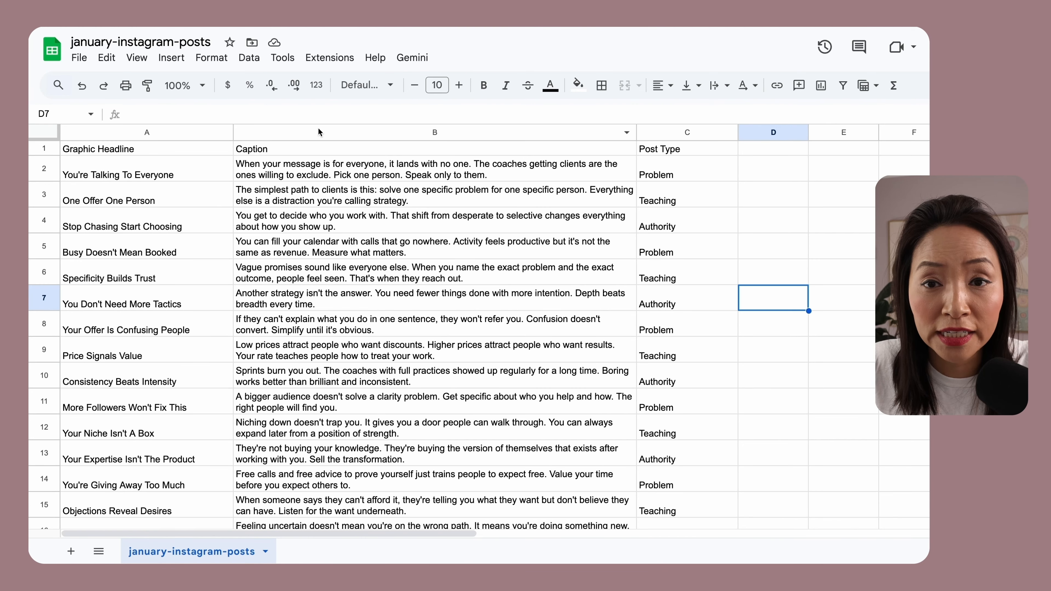
{"action": "left_click", "coordinate": [322, 132]}
{"action": "left_click", "coordinate": [657, 132], "text": "shift"}
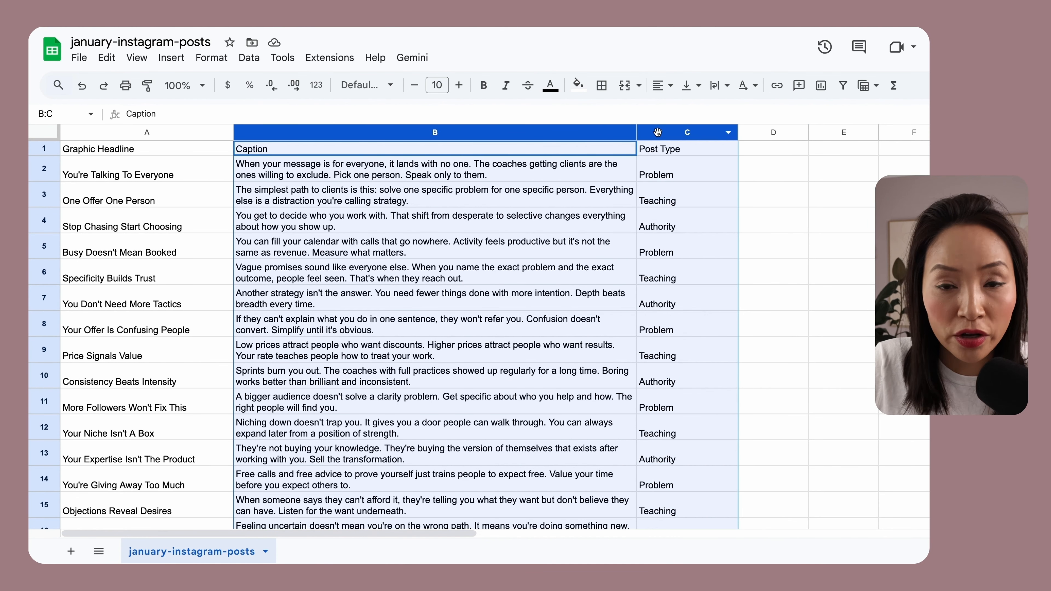
{"action": "key", "text": "Delete"}
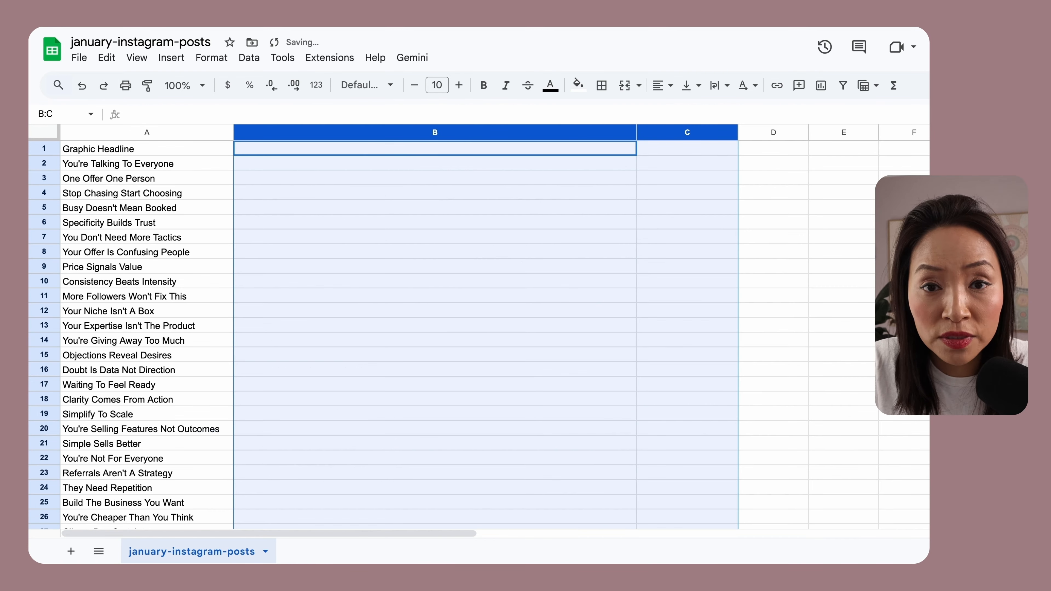
{"action": "left_click", "coordinate": [532, 360]}
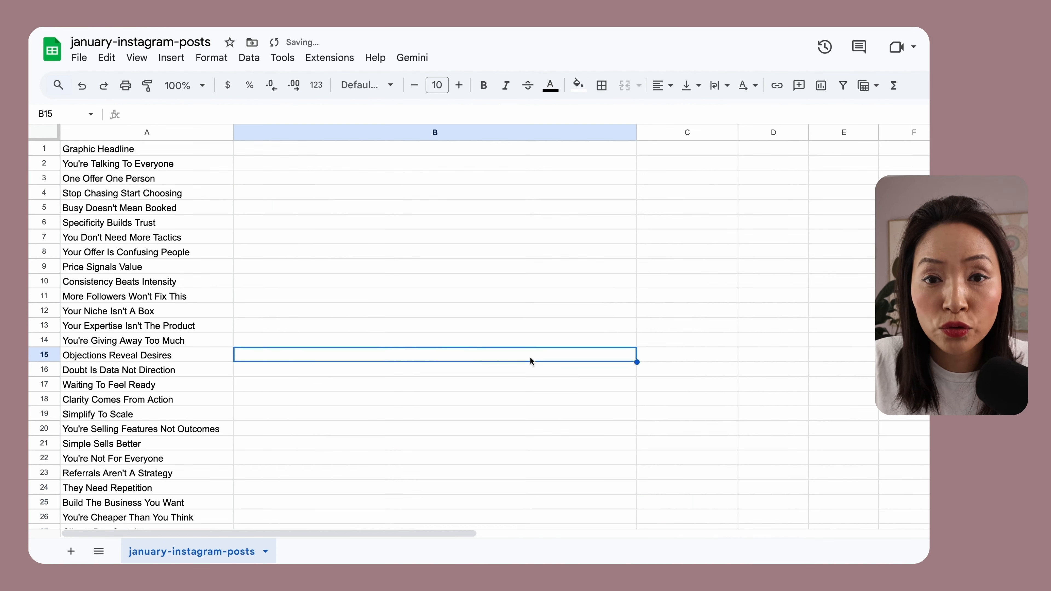
{"action": "left_click", "coordinate": [132, 151]}
{"action": "left_click", "coordinate": [446, 193]}
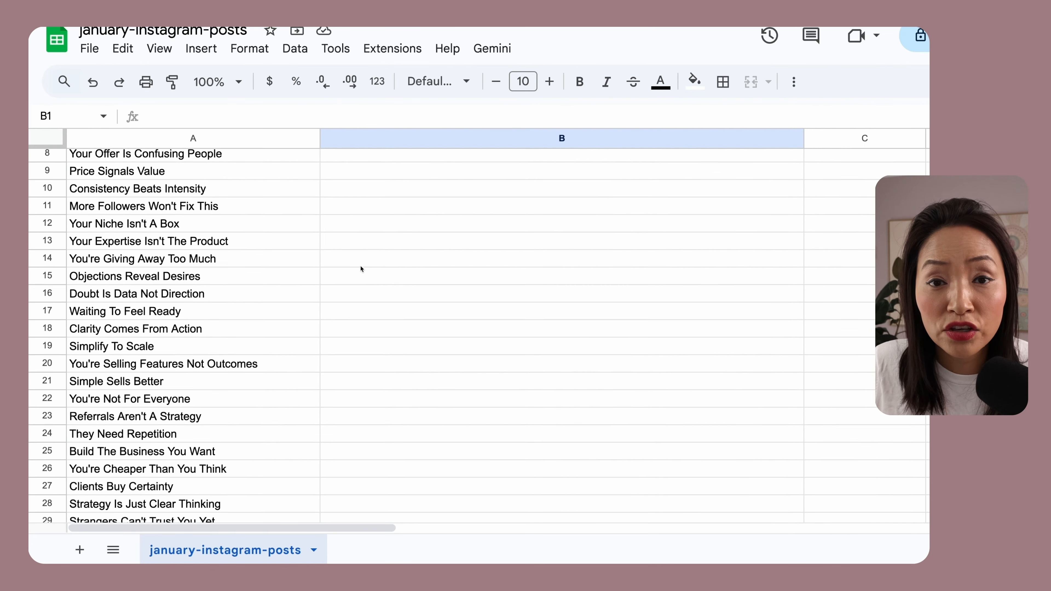
{"action": "scroll", "coordinate": [361, 269], "scroll_direction": "down", "scroll_amount": 4}
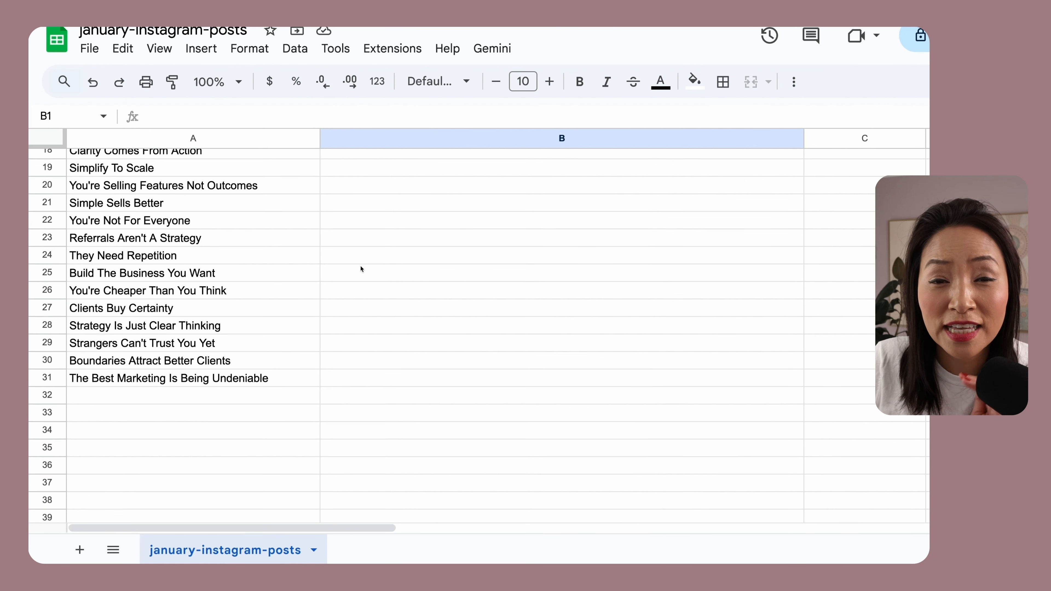
{"action": "scroll", "coordinate": [360, 269], "scroll_direction": "down", "scroll_amount": 1}
{"action": "scroll", "coordinate": [361, 269], "scroll_direction": "up", "scroll_amount": 6}
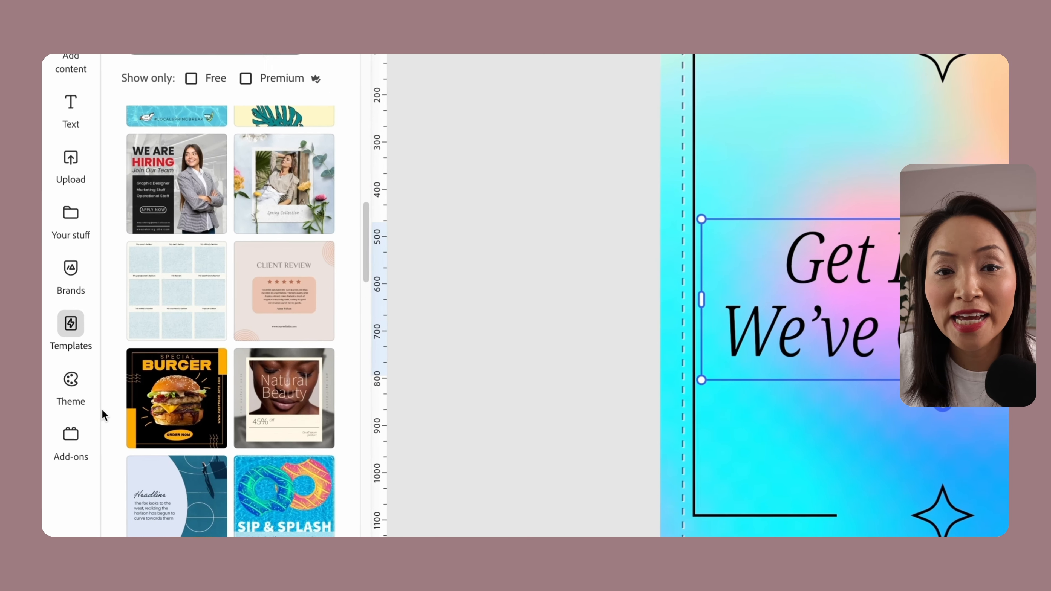
Switch to Adobe Express and browse the available post design templates
{"action": "scroll", "coordinate": [178, 488], "scroll_direction": "down", "scroll_amount": 3}
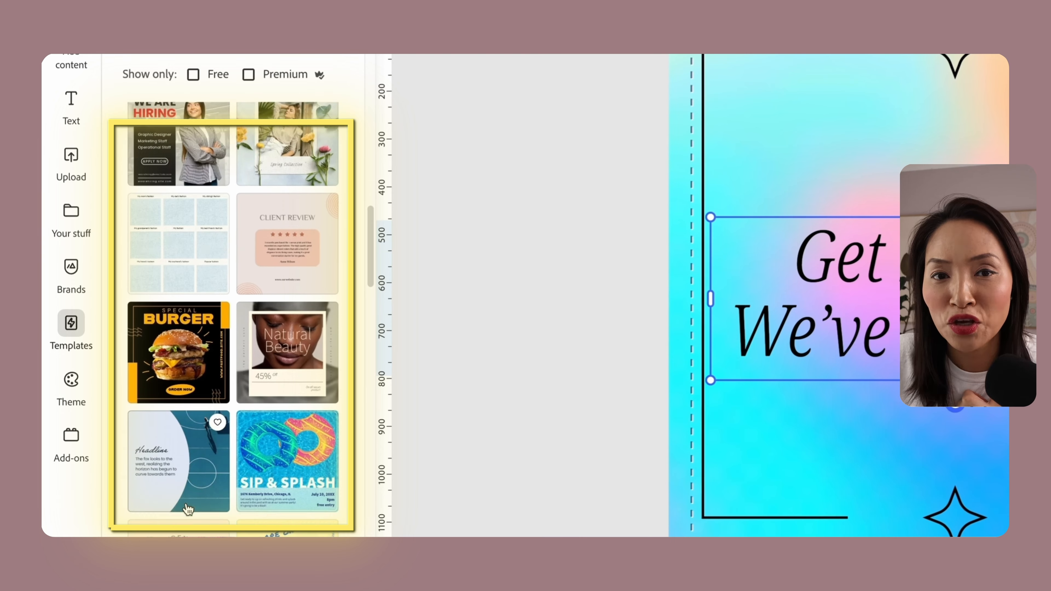
{"action": "scroll", "coordinate": [187, 508], "scroll_direction": "down", "scroll_amount": 7}
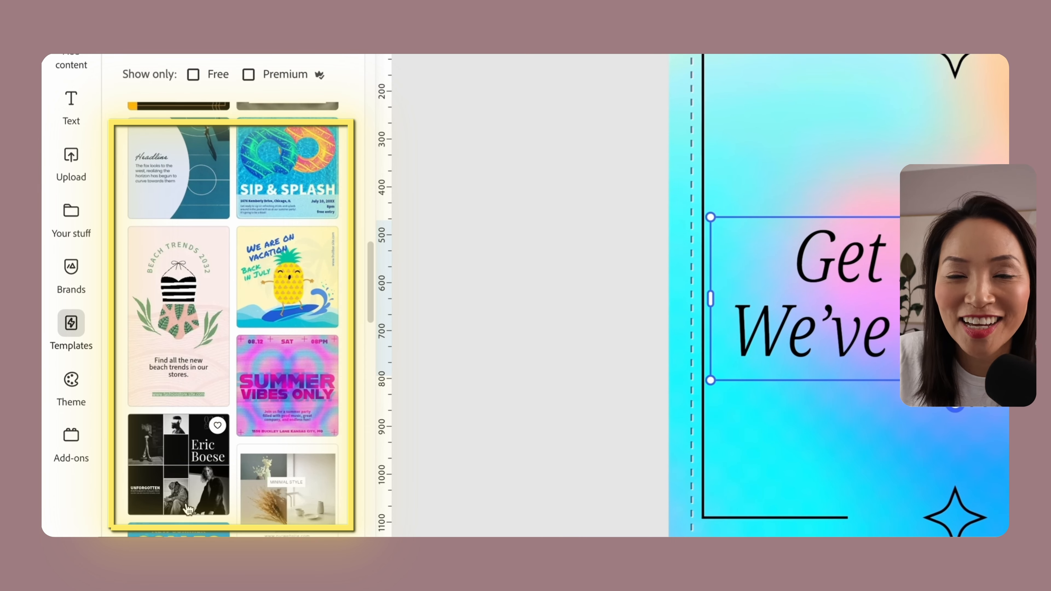
{"action": "scroll", "coordinate": [187, 508], "scroll_direction": "down", "scroll_amount": 5}
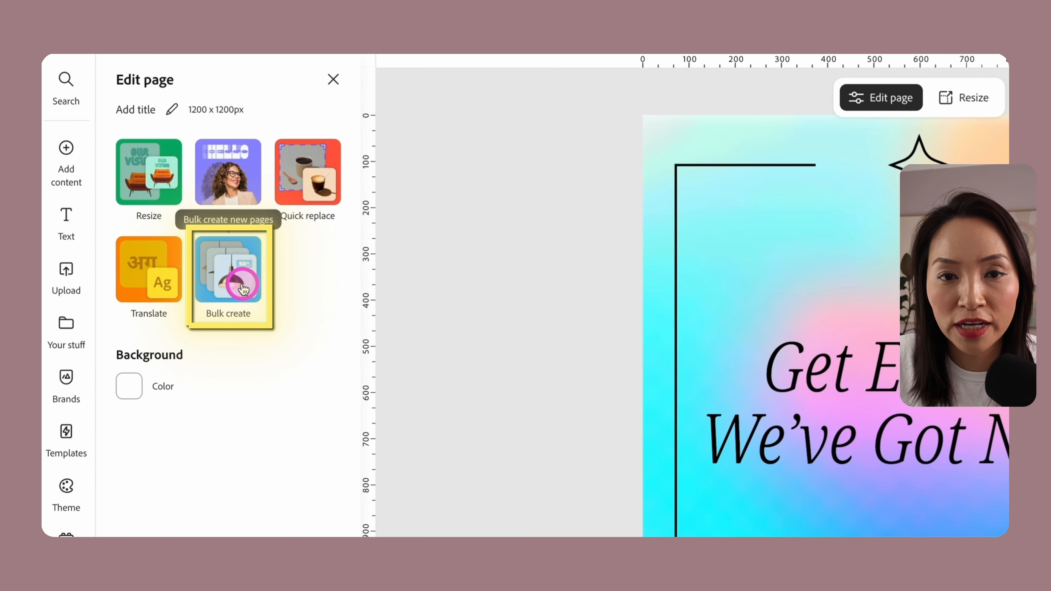
Start Bulk create and map the "Get Excited! We've Got News." text element to the Graphic Headline column
{"action": "left_click", "coordinate": [243, 288]}
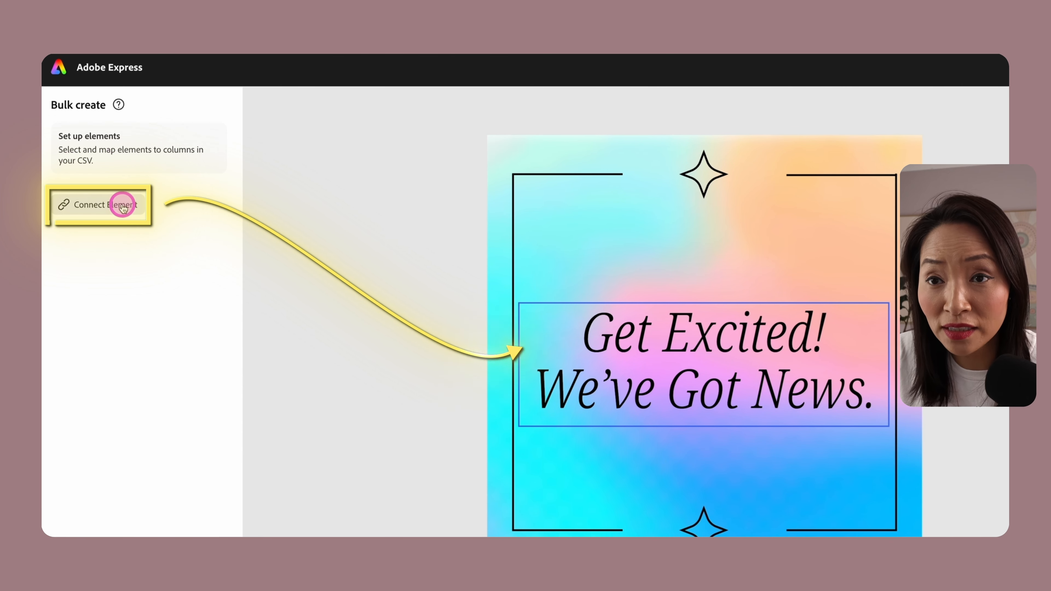
{"action": "left_click", "coordinate": [145, 204]}
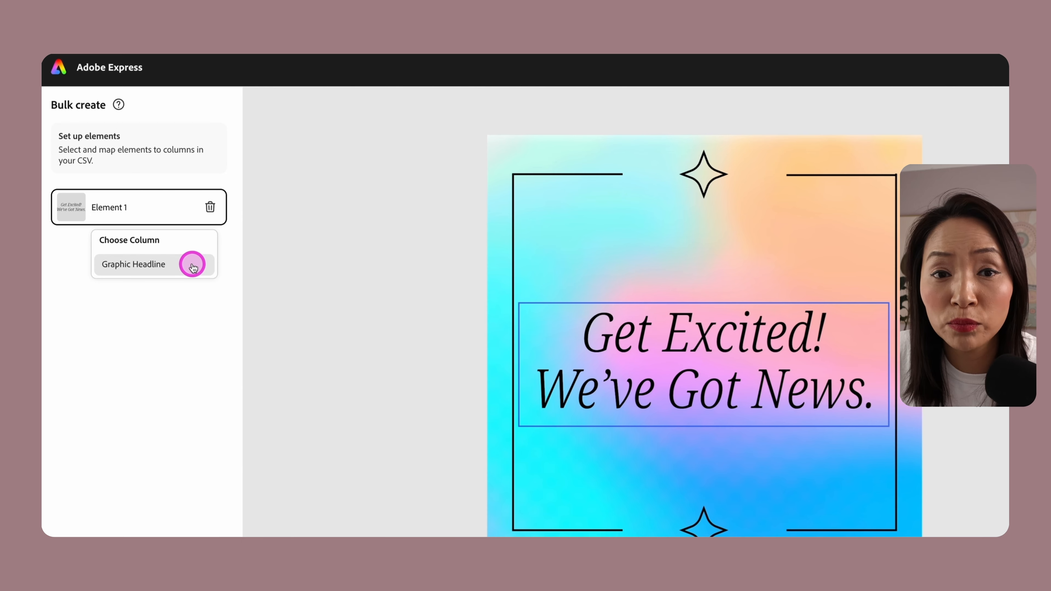
{"action": "left_click", "coordinate": [193, 266]}
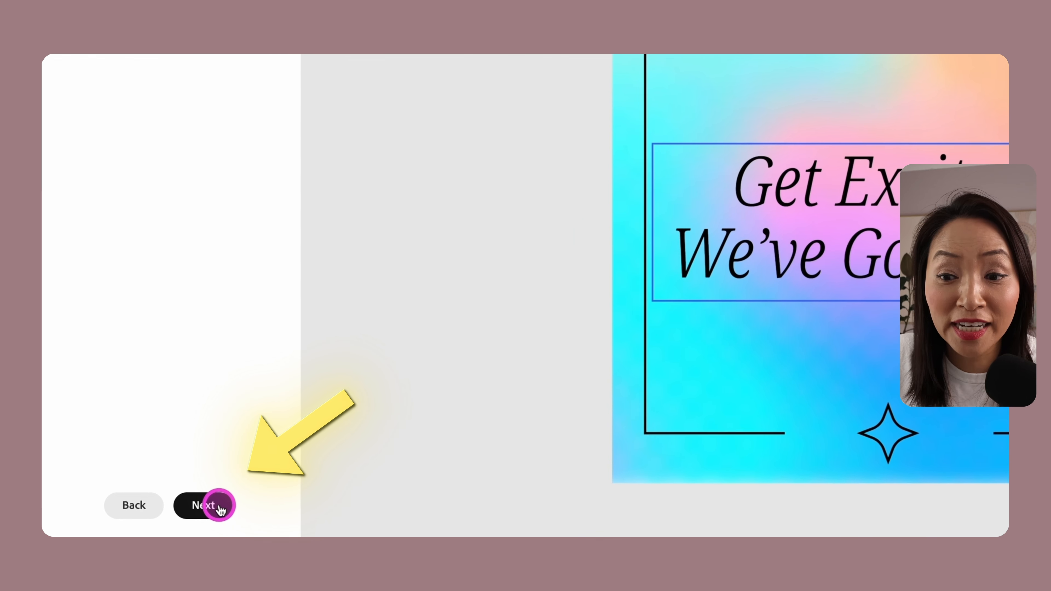
{"action": "left_click", "coordinate": [219, 510]}
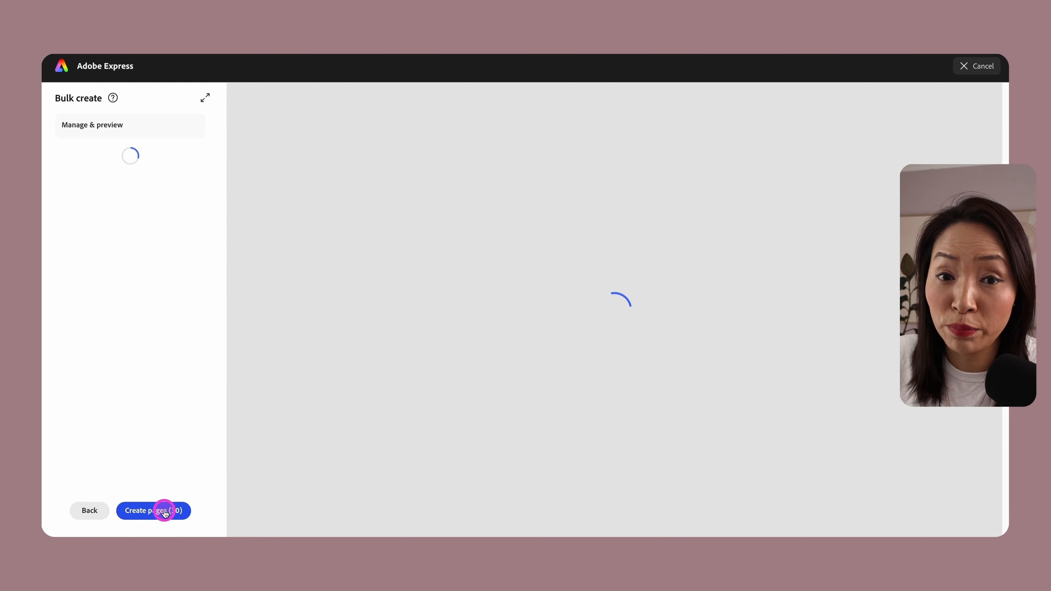
Preview the headline designs, create all 30 pages from them and look through the resulting pages
{"action": "scroll", "coordinate": [725, 445], "scroll_direction": "down", "scroll_amount": 2}
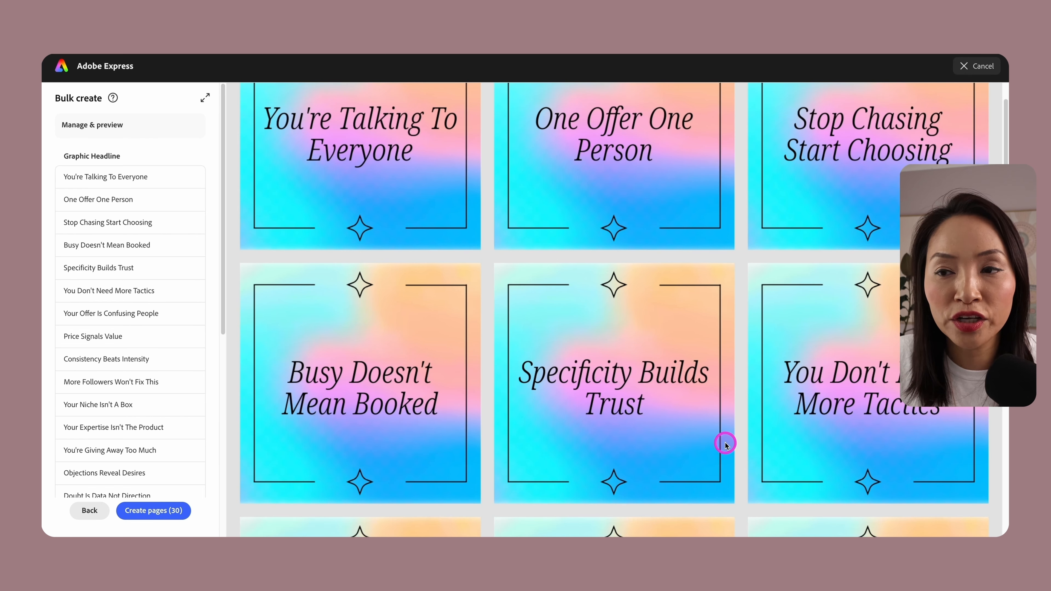
{"action": "scroll", "coordinate": [725, 445], "scroll_direction": "down", "scroll_amount": 2}
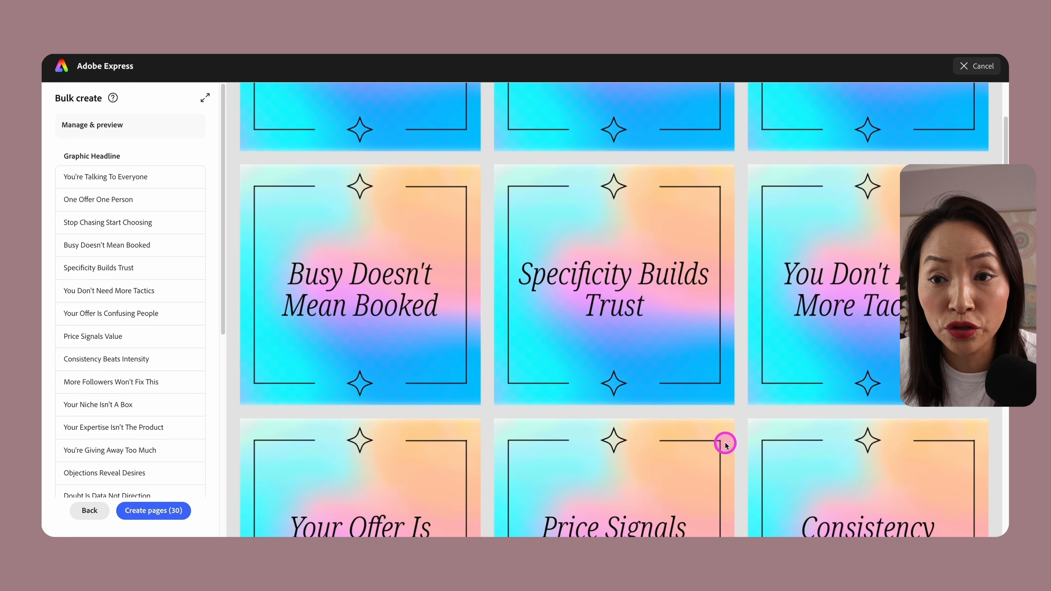
{"action": "left_click", "coordinate": [151, 510]}
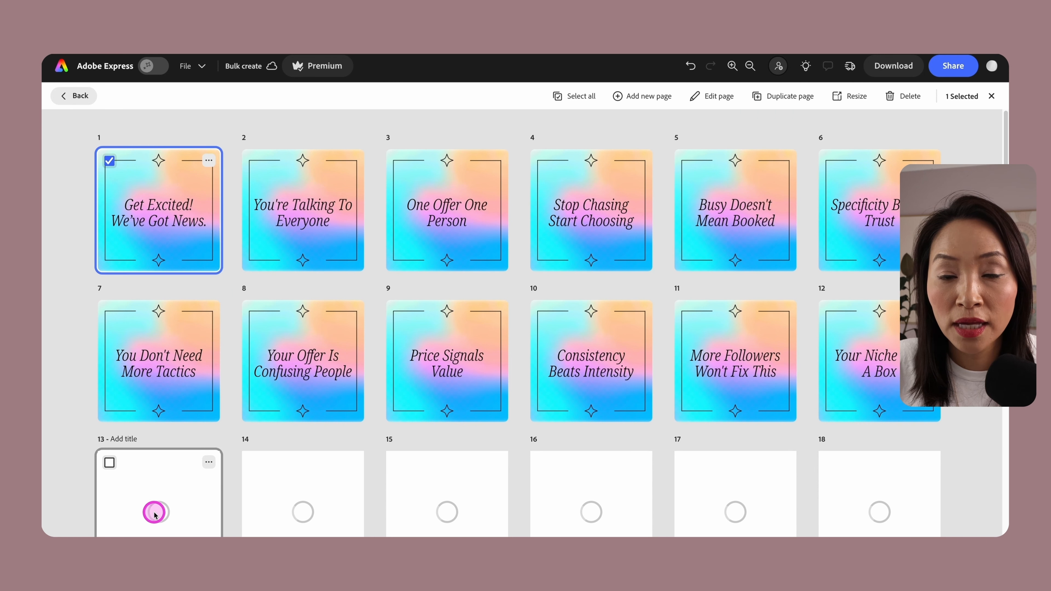
{"action": "scroll", "coordinate": [558, 489], "scroll_direction": "down", "scroll_amount": 5}
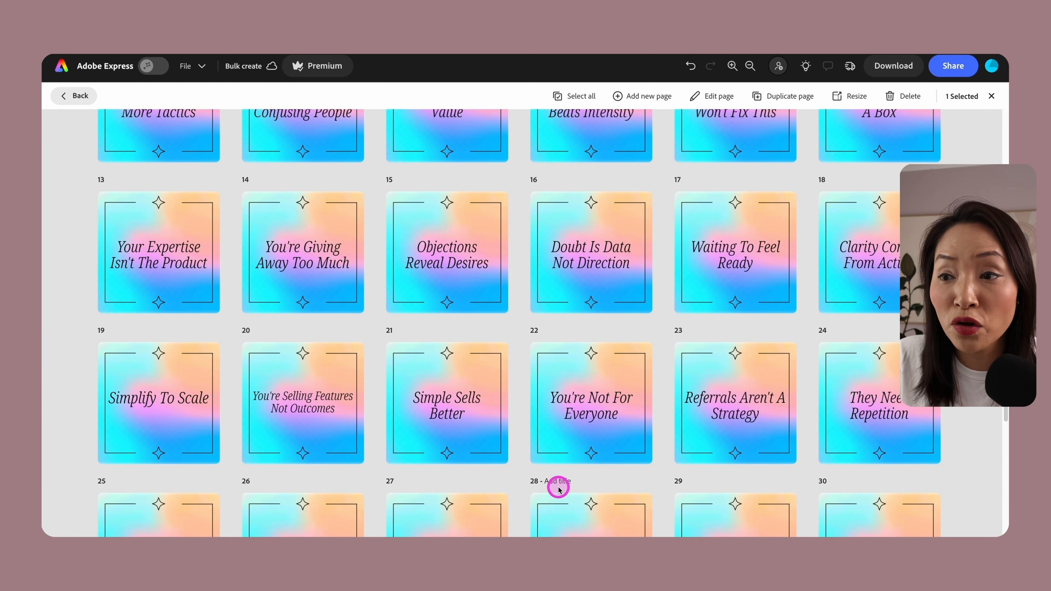
{"action": "scroll", "coordinate": [557, 488], "scroll_direction": "down", "scroll_amount": 2}
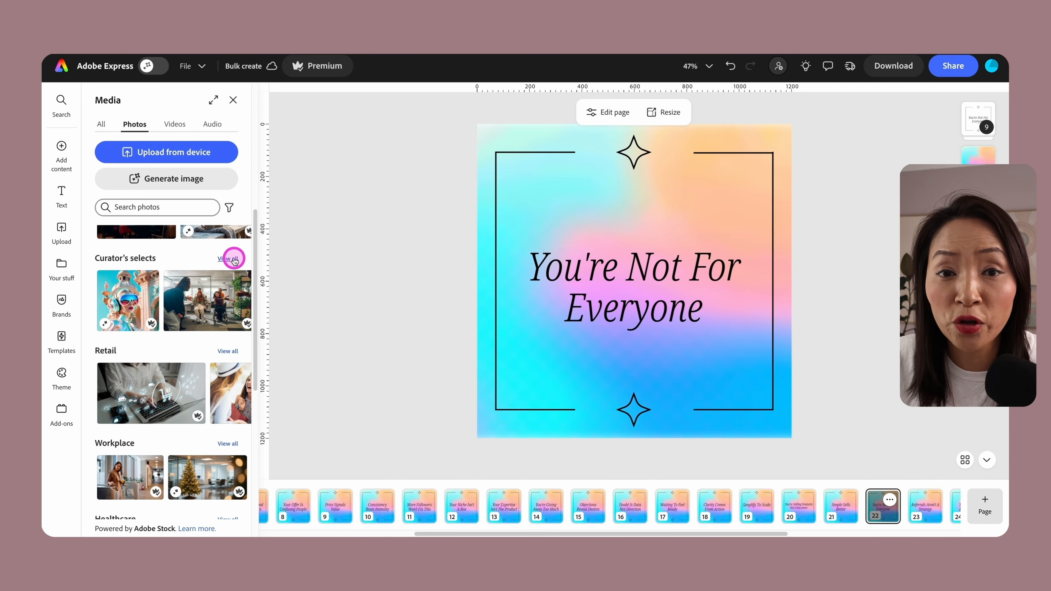
Browse the full Curator's selects collection of stock photos
{"action": "left_click", "coordinate": [234, 260]}
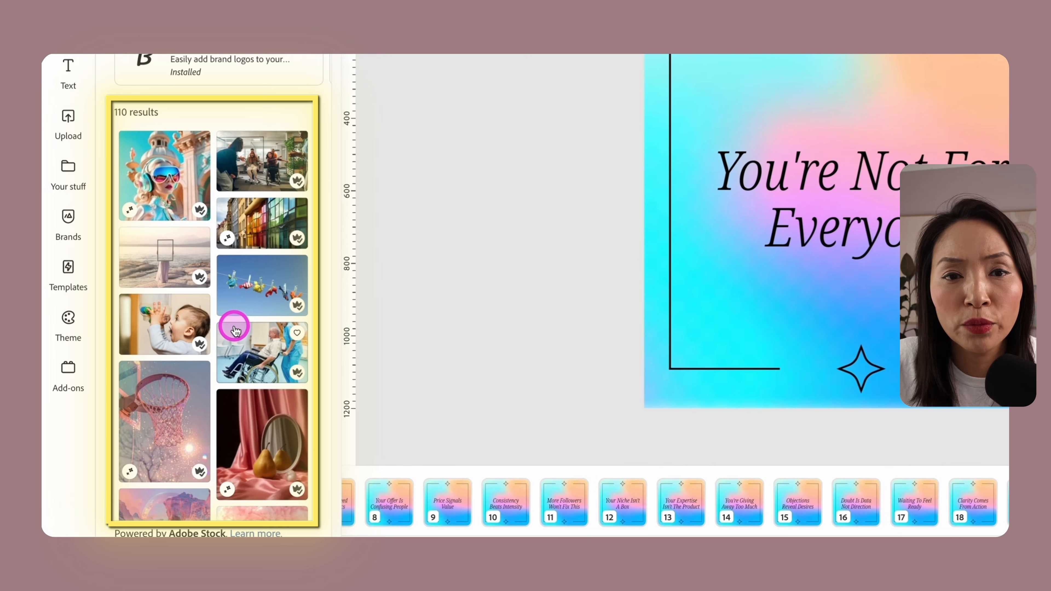
{"action": "scroll", "coordinate": [234, 329], "scroll_direction": "down", "scroll_amount": 15}
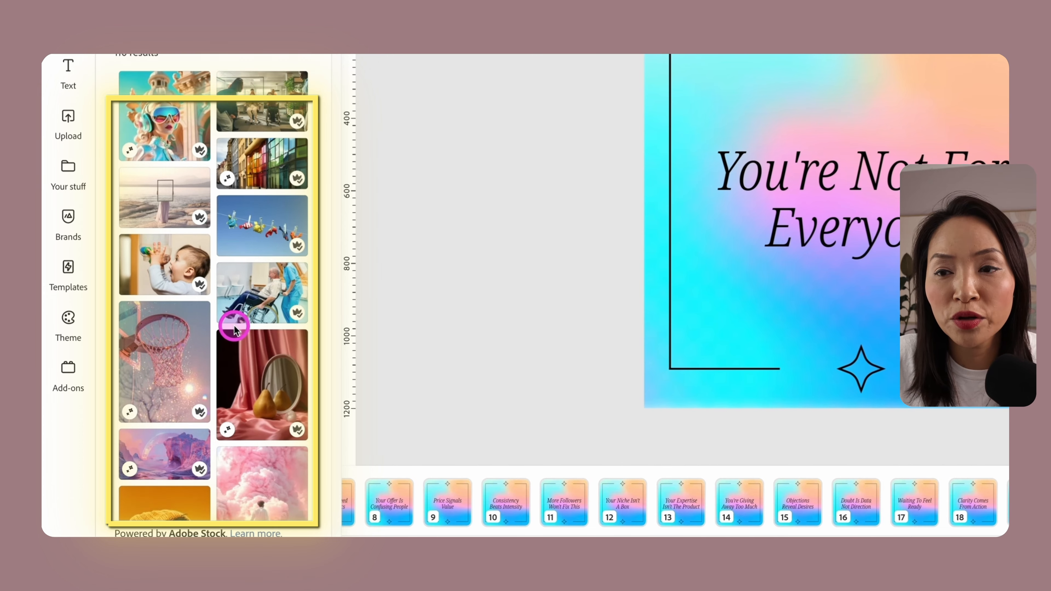
{"action": "scroll", "coordinate": [234, 330], "scroll_direction": "down", "scroll_amount": 2}
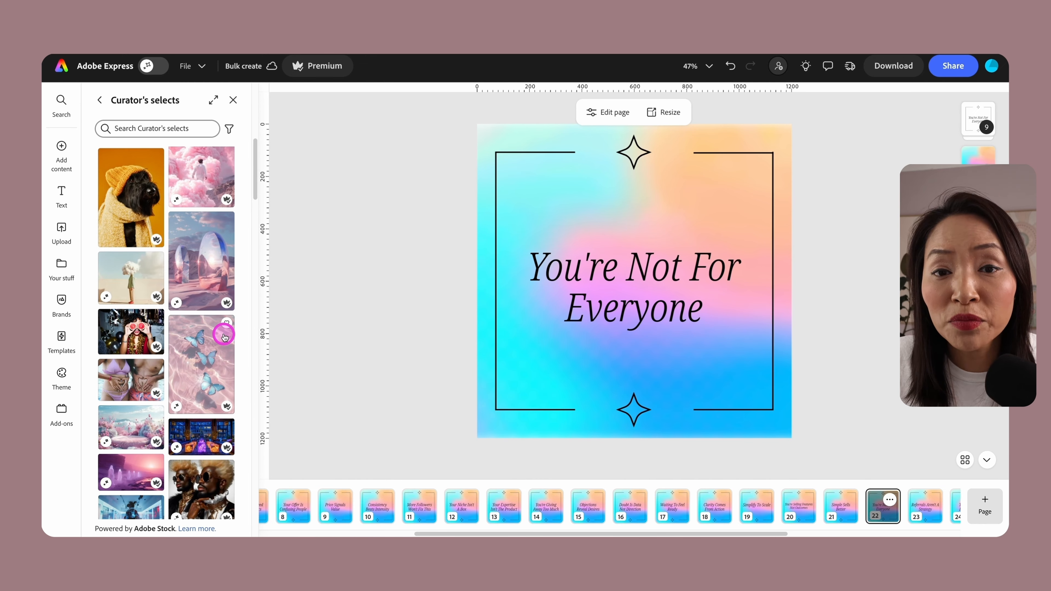
Start a generative AI image on the "You're Not For Everyone" page and choose the Gemini 2.5 Flash Image (Nano Banana) model
{"action": "left_click", "coordinate": [61, 146]}
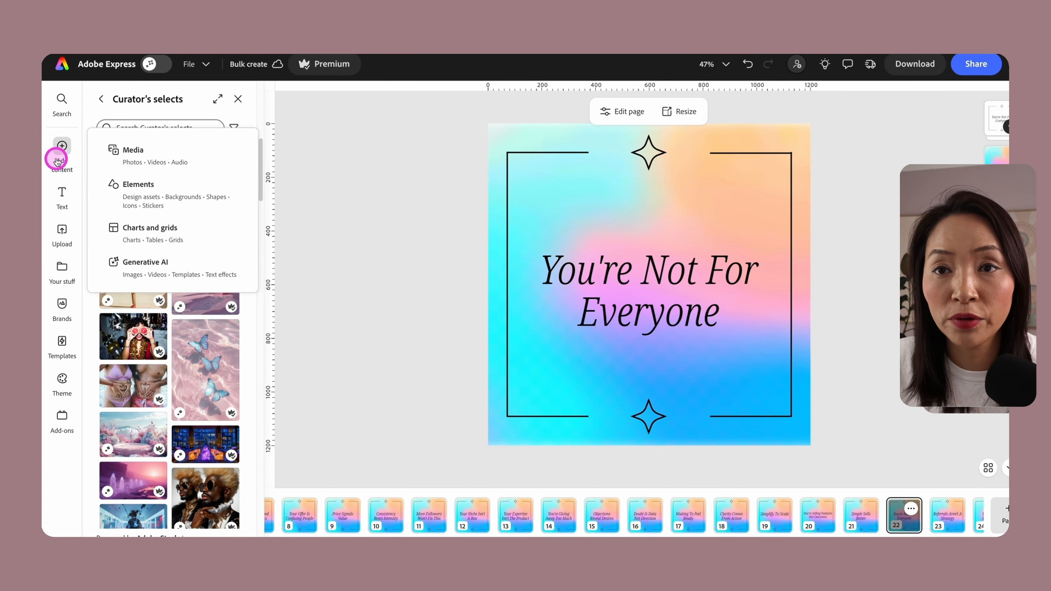
{"action": "left_click", "coordinate": [210, 266]}
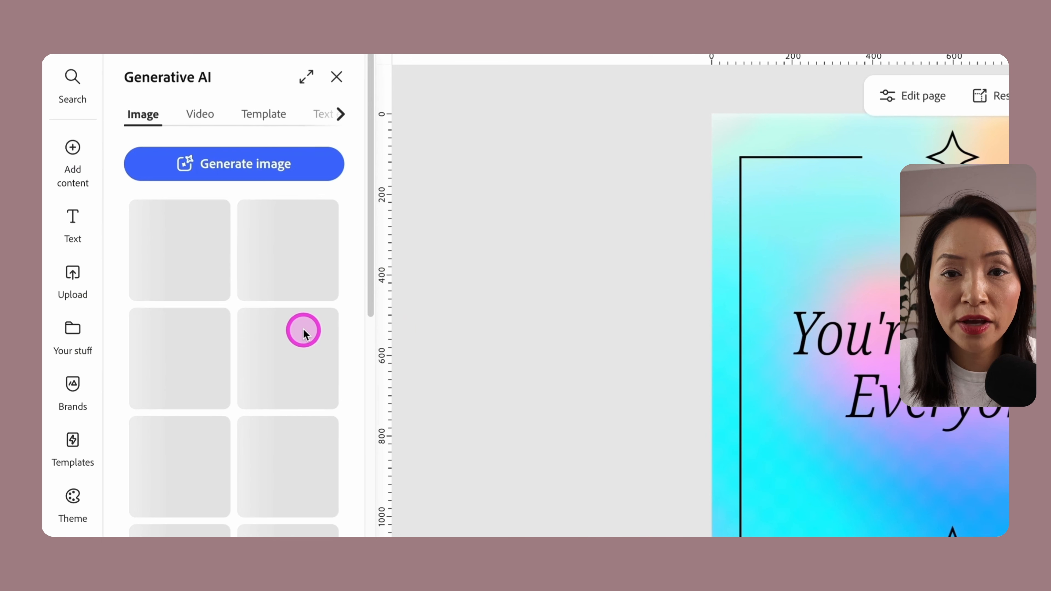
{"action": "left_click", "coordinate": [293, 165]}
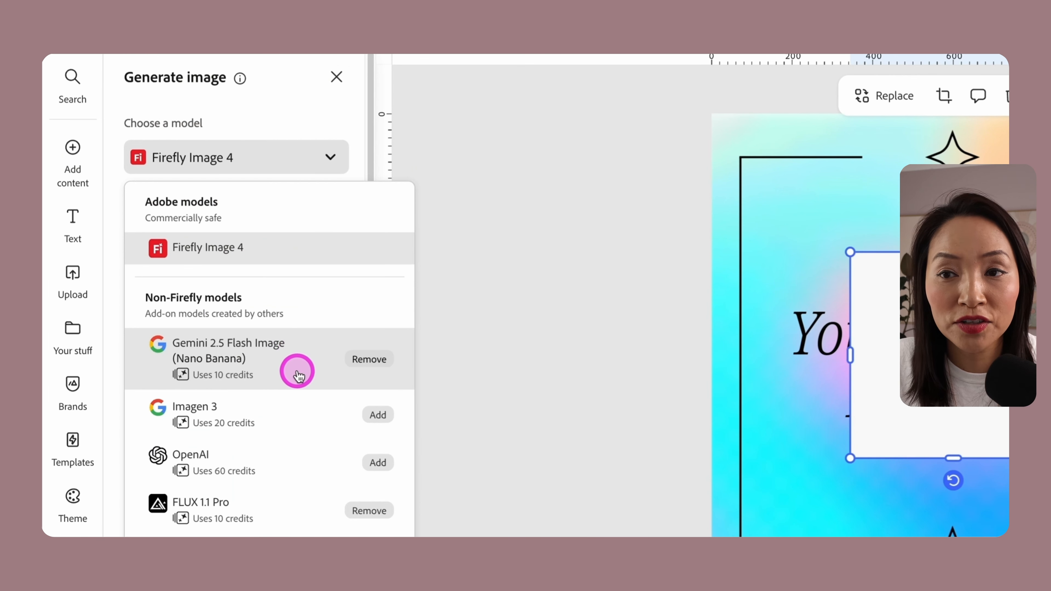
{"action": "left_click", "coordinate": [318, 367]}
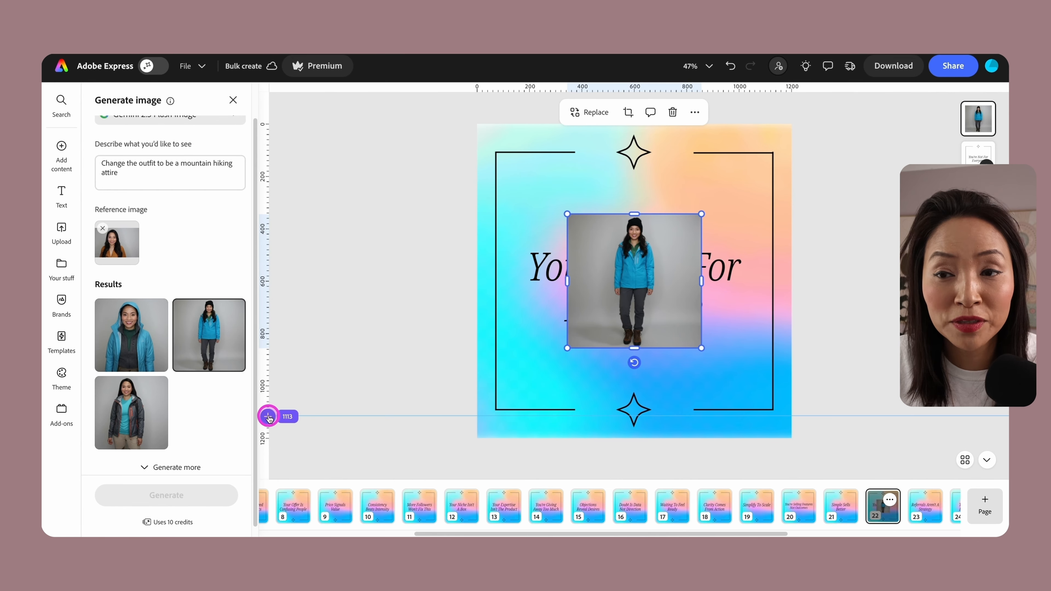
Enlarge the generated full-length hiking-attire image to nearly the page's size and reposition it on the "You're Not For Everyone" page
{"action": "left_click_drag", "start_coordinate": [566, 347], "coordinate": [407, 508]}
{"action": "left_click_drag", "start_coordinate": [700, 214], "coordinate": [844, 137]}
{"action": "left_click_drag", "start_coordinate": [679, 254], "coordinate": [709, 316]}
{"action": "left_click", "coordinate": [709, 316]}
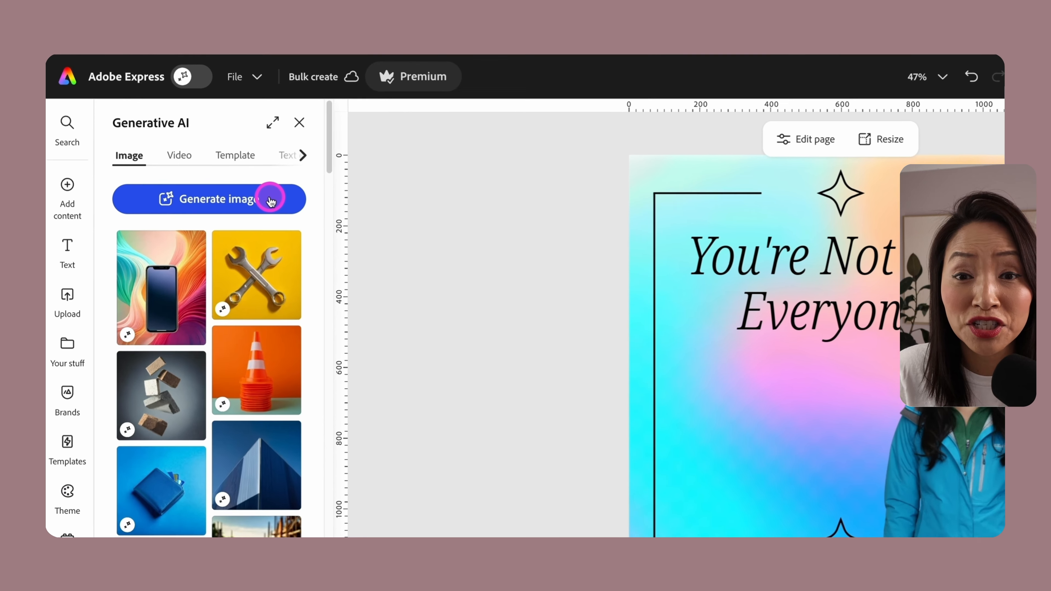
Generate a photo of "Halong bay at sunset" with Firefly Image 4 on the same page
{"action": "left_click", "coordinate": [282, 207]}
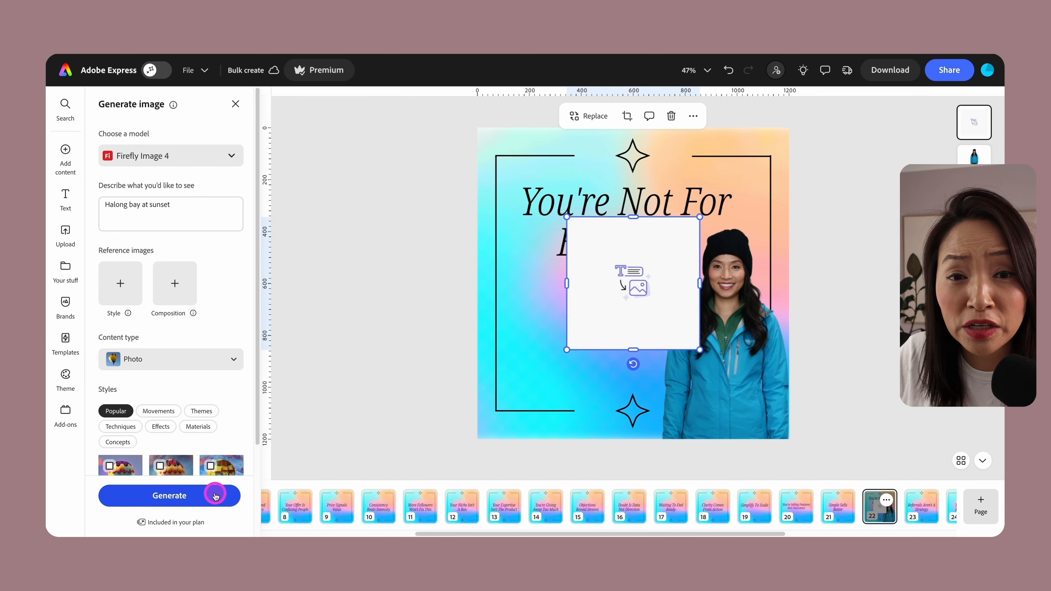
{"action": "left_click", "coordinate": [216, 496]}
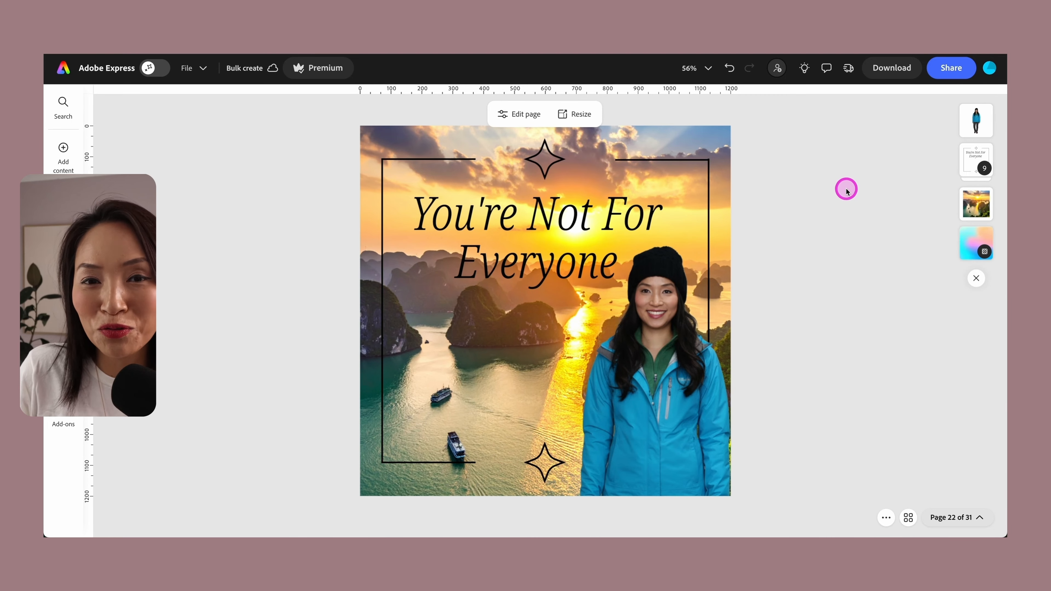
Open post scheduling for the finished page and select the Instagram account as the channel
{"action": "left_click", "coordinate": [959, 73]}
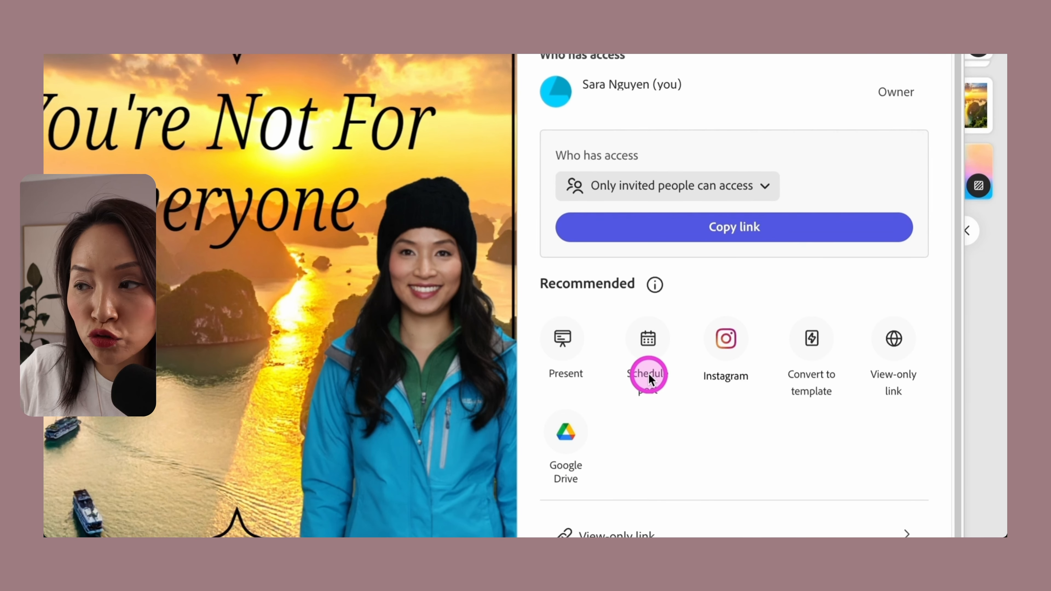
{"action": "left_click", "coordinate": [648, 375]}
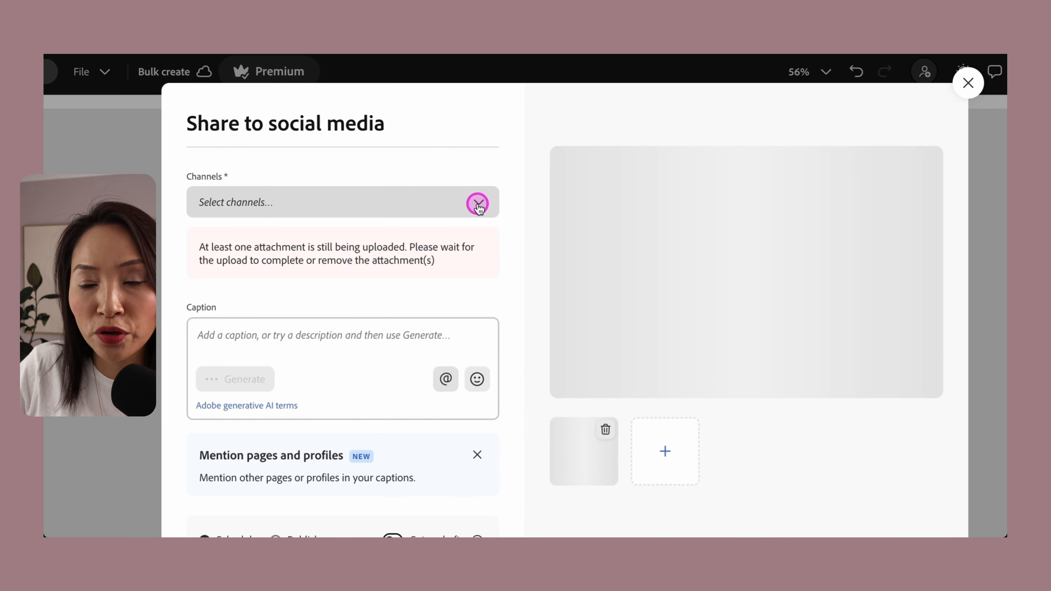
{"action": "left_click", "coordinate": [478, 203]}
{"action": "left_click", "coordinate": [480, 344]}
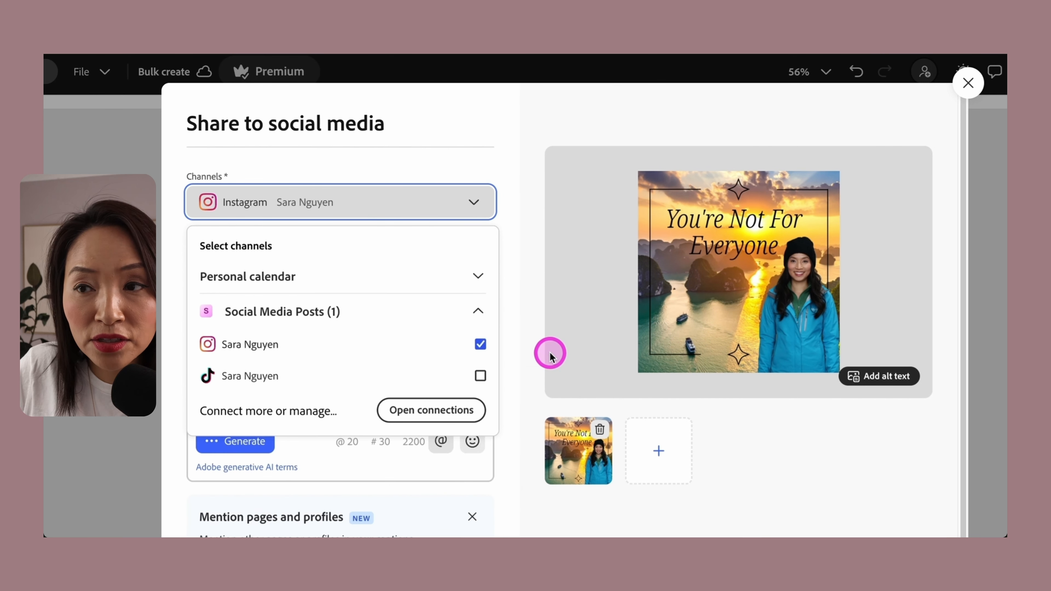
Add the caption beginning "Trying to appeal to everyone makes you forgettable." and schedule the Instagram post for 30/12/2025, 04:30 pm
{"action": "left_click", "coordinate": [336, 399]}
{"action": "type", "text": "Trying to appeal to everyone makes you forgettable. The coaches who stand out have a clear point of view. Some people won't like it. Good."}
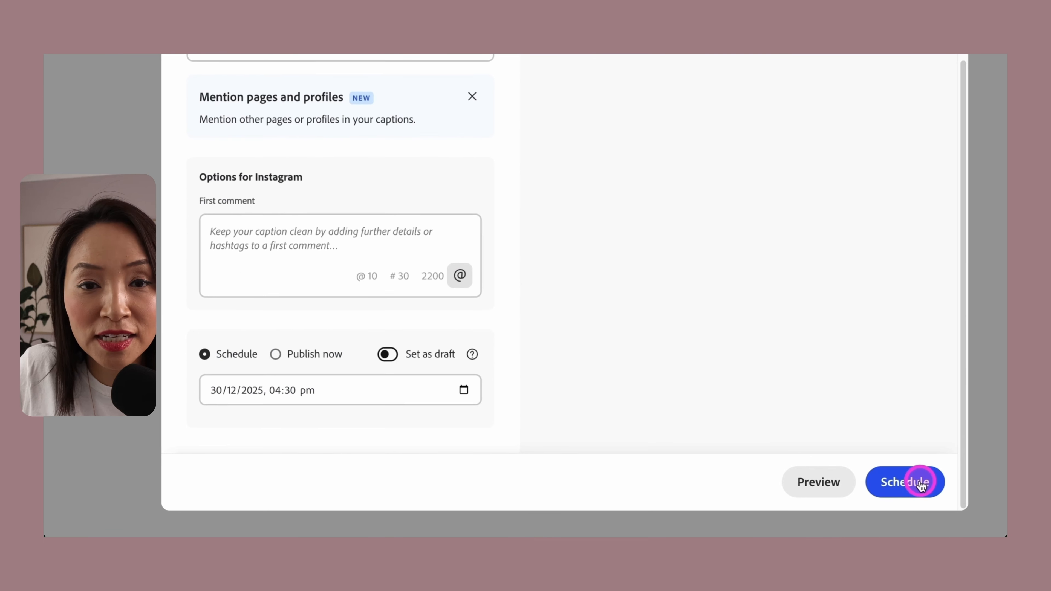
{"action": "left_click", "coordinate": [906, 481]}
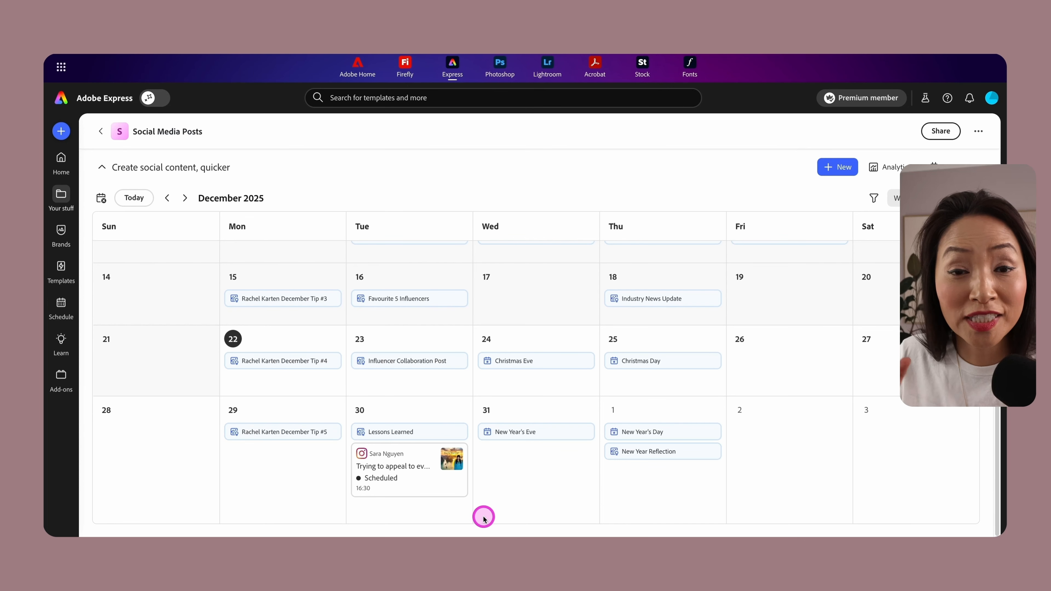